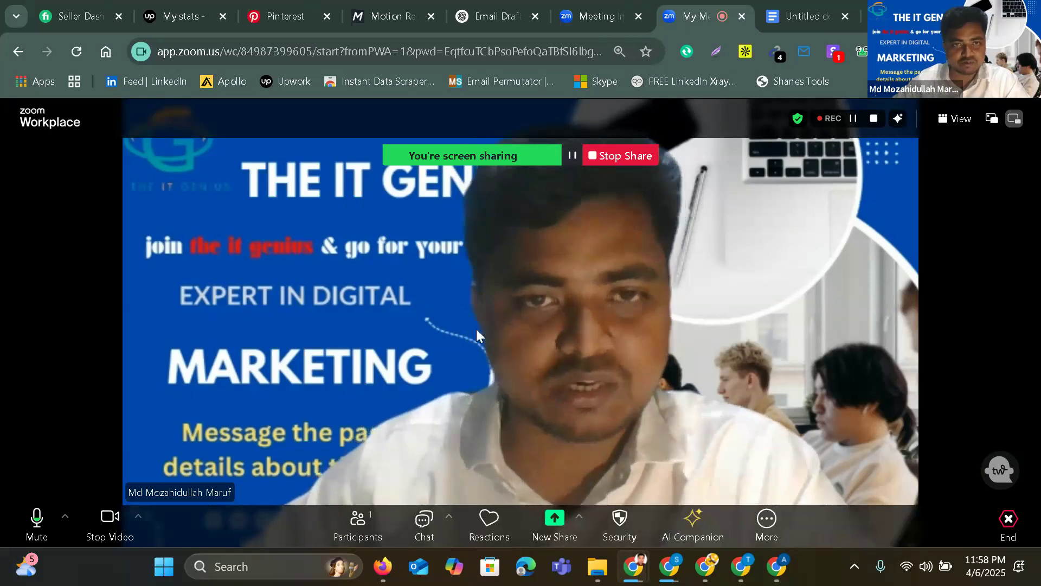
Switch to Pinterest and start creating a new board from the profile's saved boards.
left_click(282, 14)
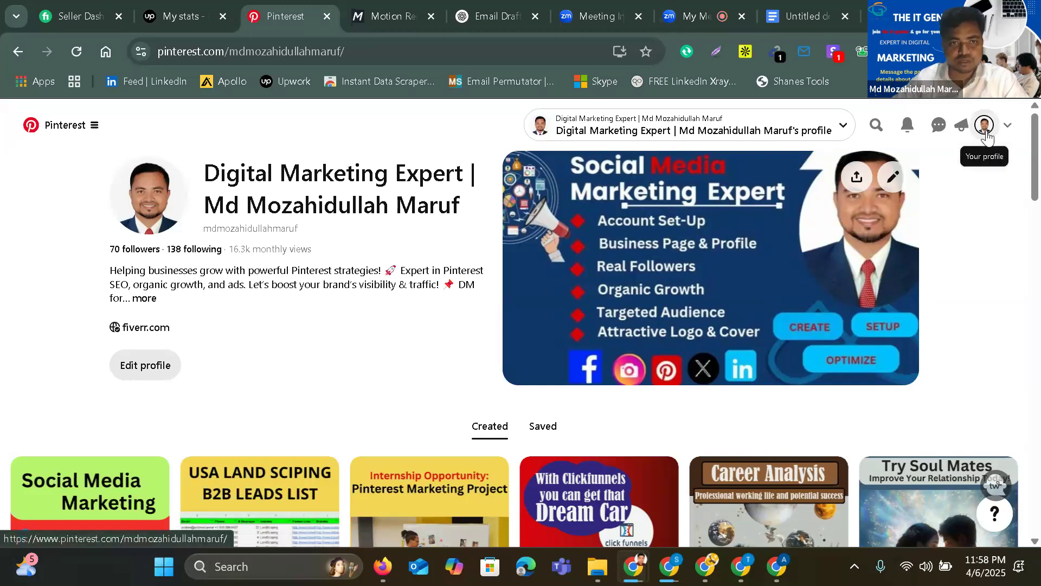
left_click(542, 427)
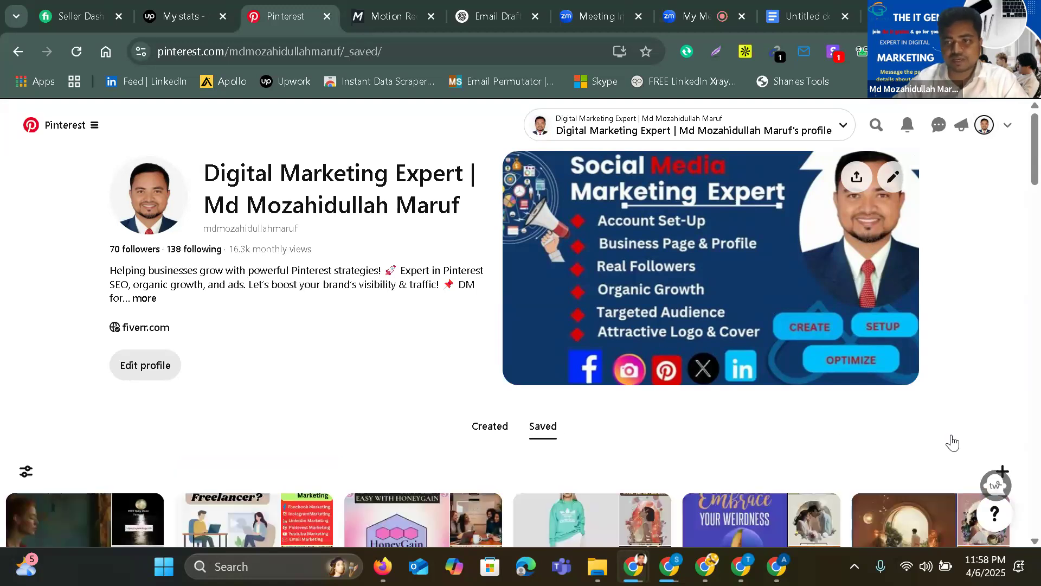
scroll(1009, 476, "down", 1)
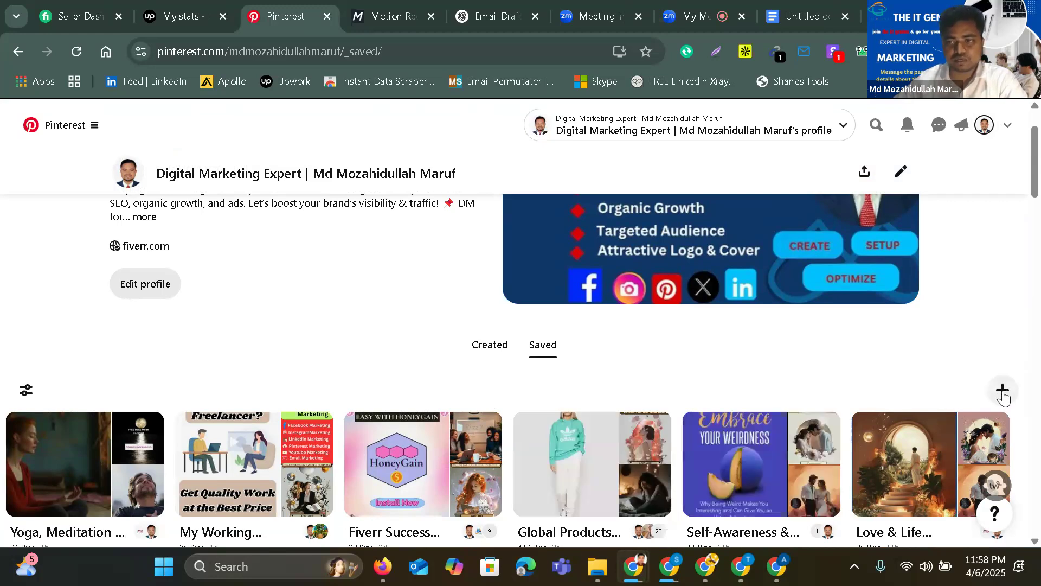
left_click(1004, 391)
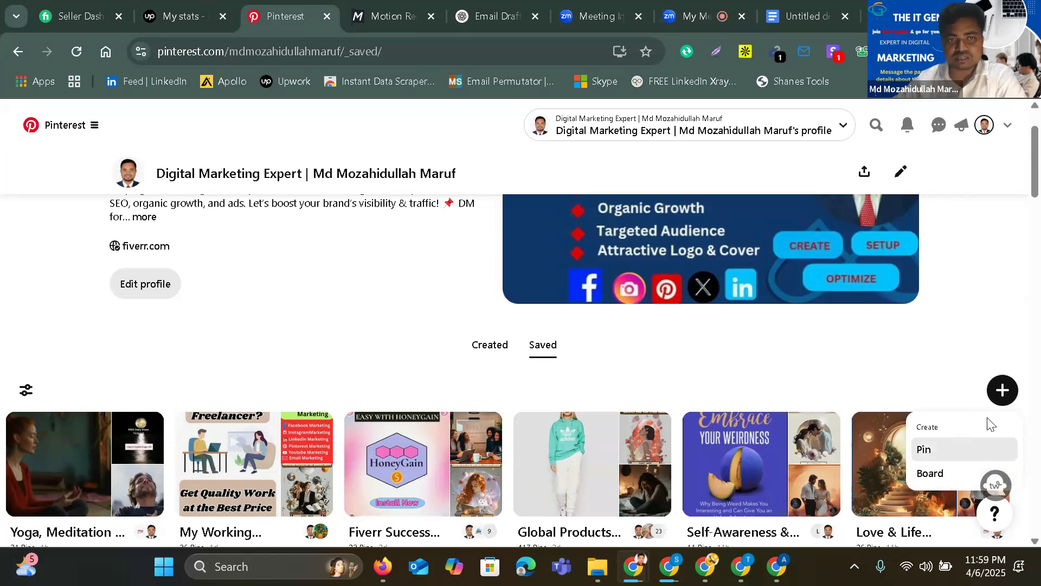
left_click(931, 477)
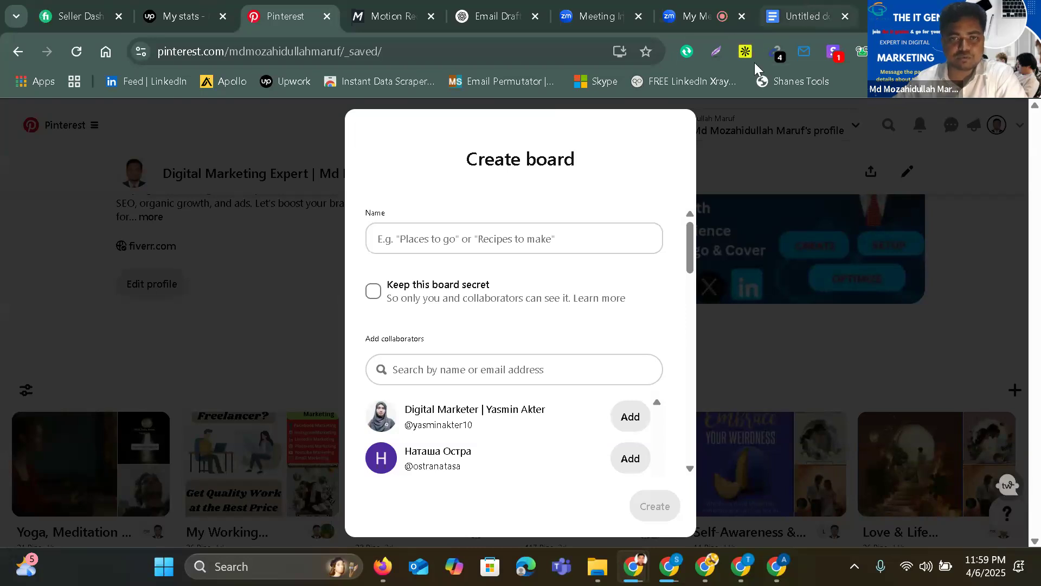
Copy the title "Home Decor Ideas" from the Google Docs document into the new board's name, leaving the board public.
left_click(793, 17)
left_click_drag(413, 293, 326, 289)
key("ctrl+c")
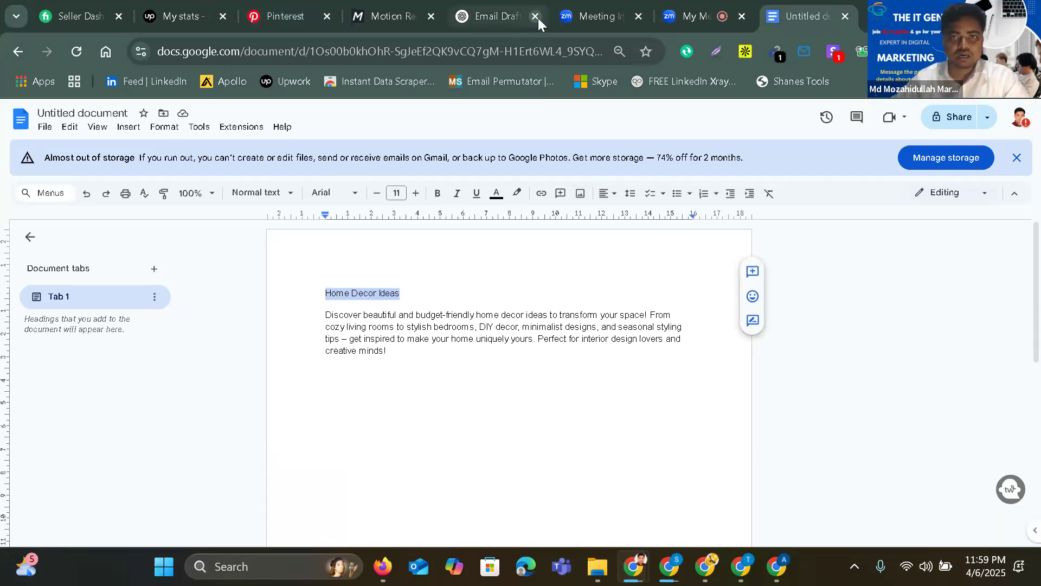
left_click(276, 20)
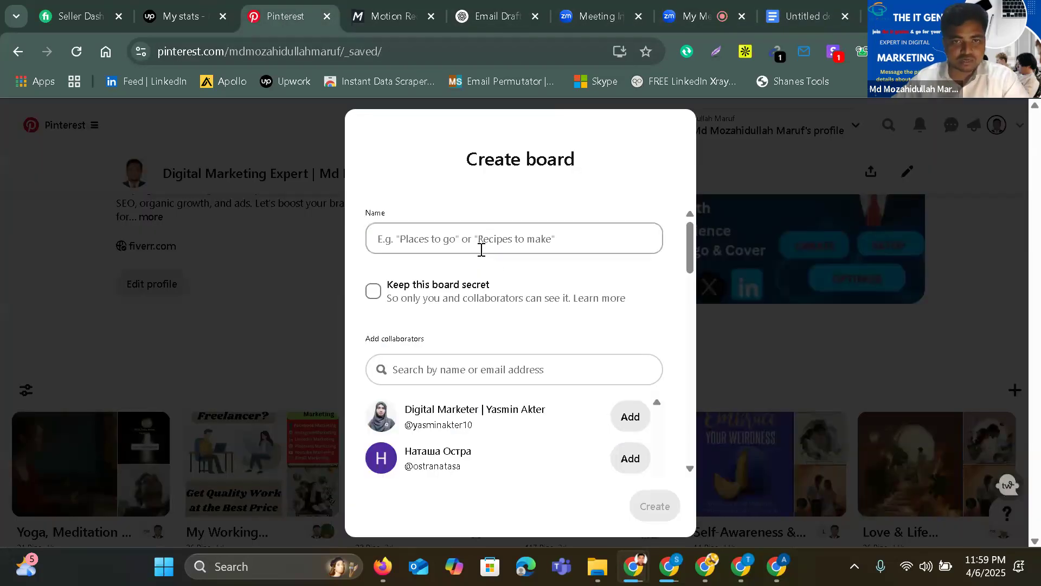
left_click(465, 242)
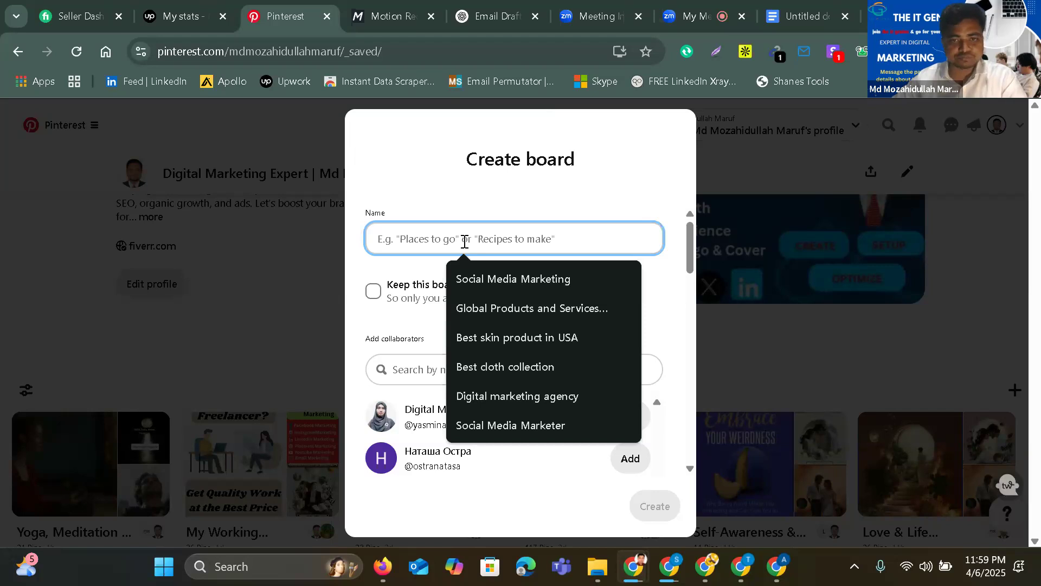
key("ctrl+v")
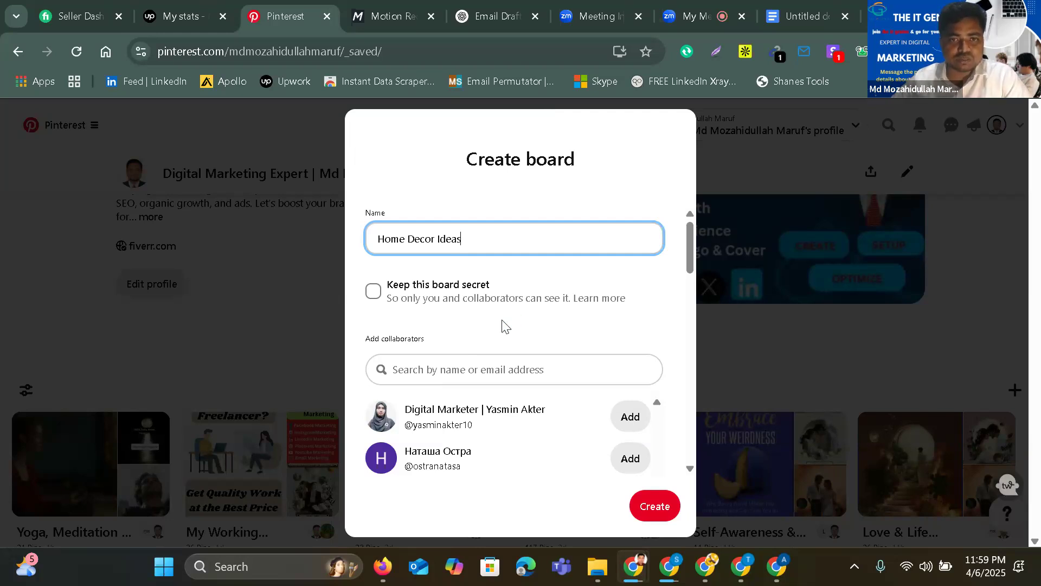
left_click(375, 296)
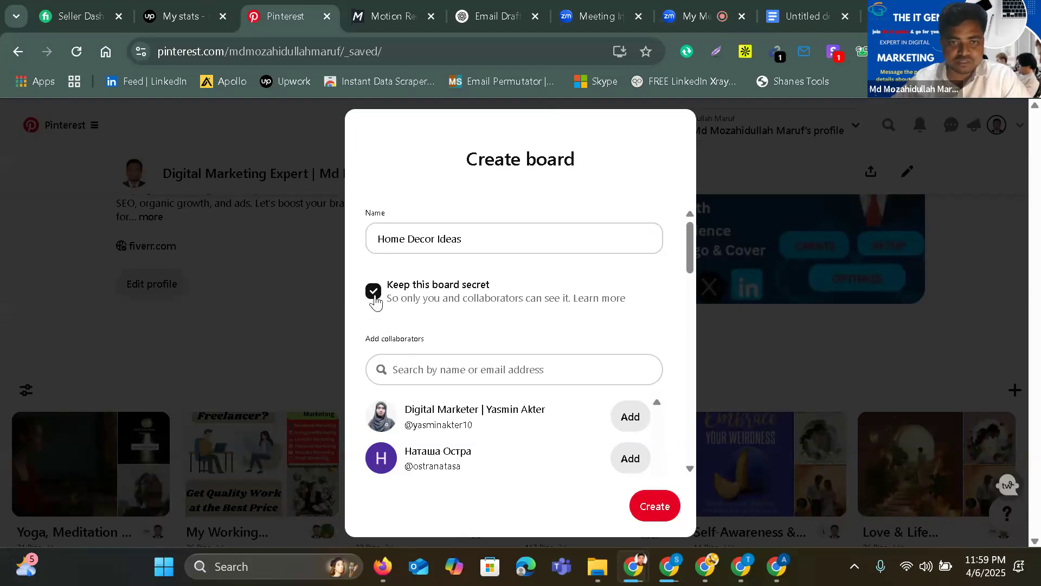
left_click(422, 300)
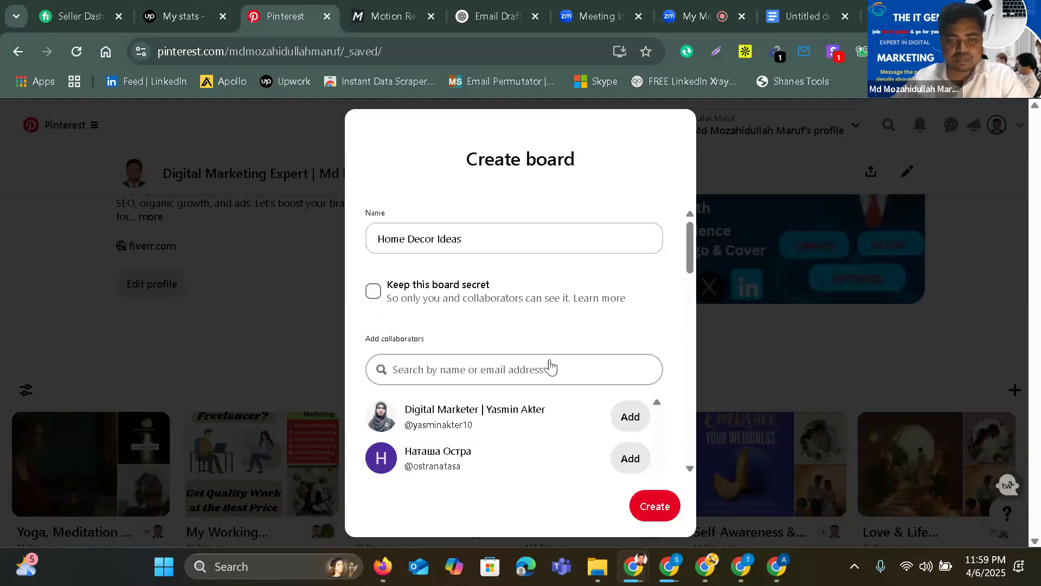
Add the first eight suggested accounts as collaborators on the new board.
scroll(514, 439, "down", 4)
scroll(516, 386, "down", 3)
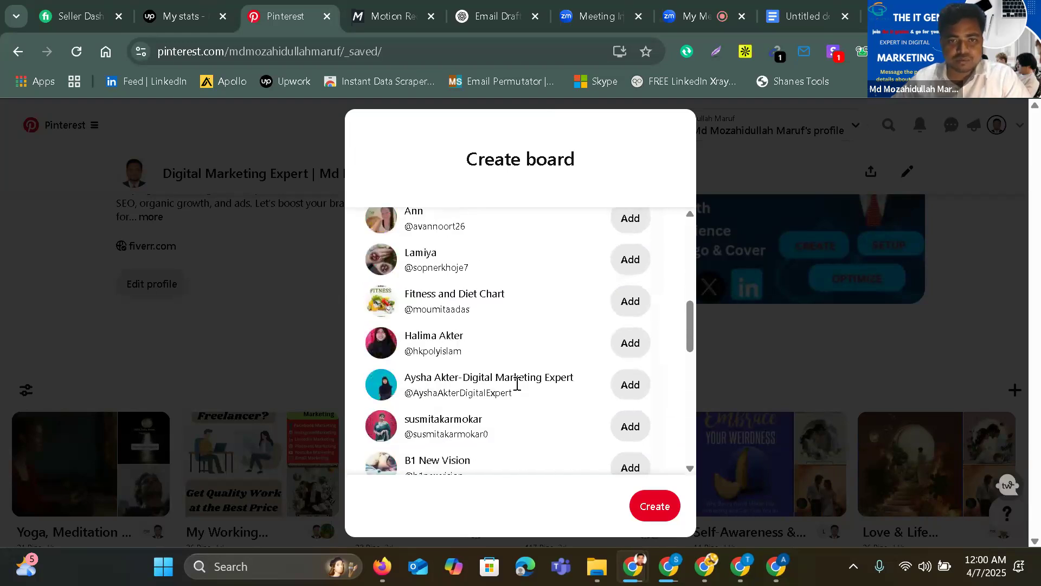
scroll(517, 383, "up", 8)
scroll(473, 368, "down", 2)
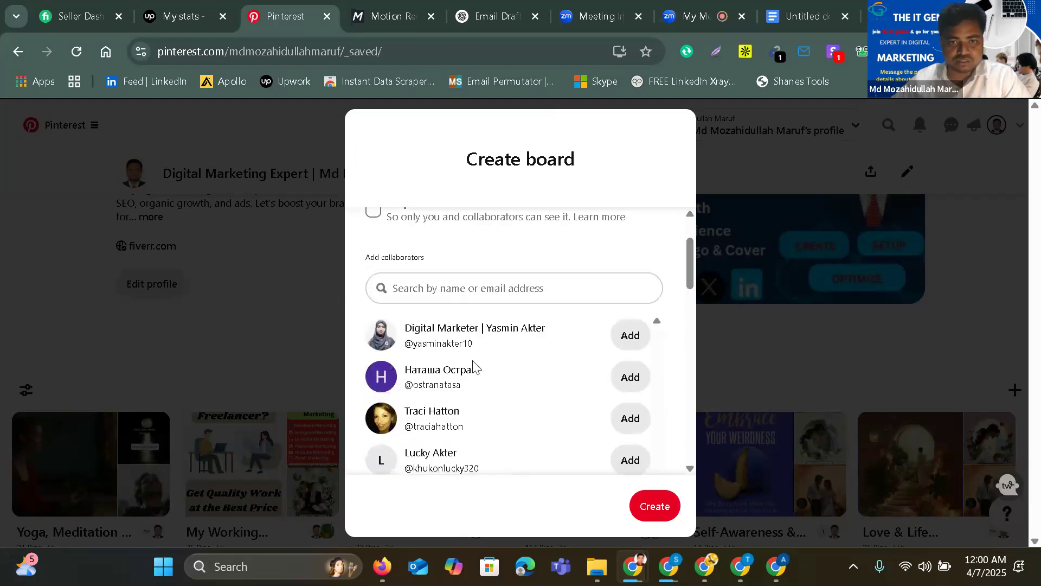
left_click(631, 337)
left_click(631, 377)
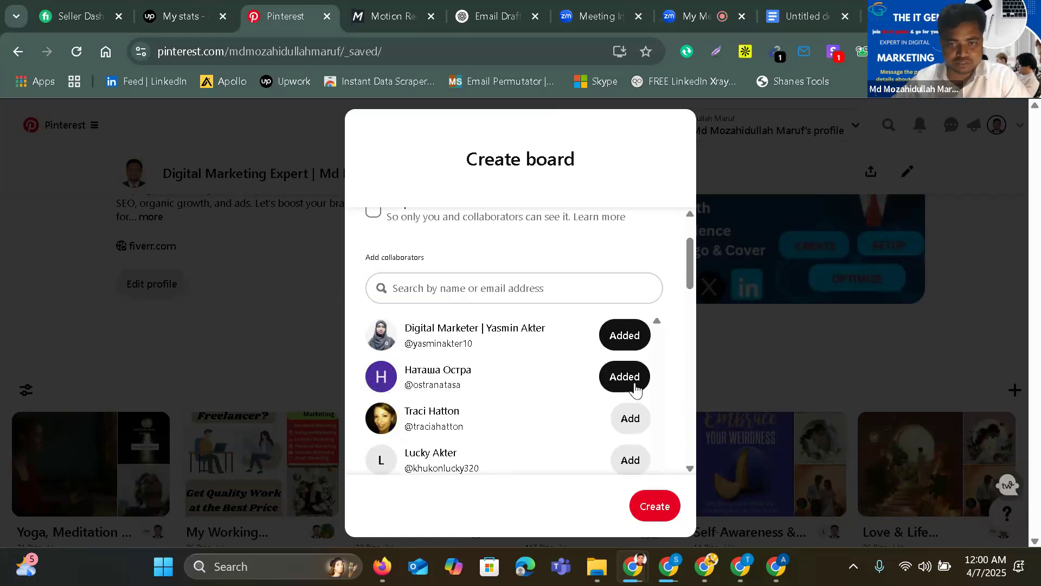
left_click(631, 420)
scroll(629, 421, "down", 1)
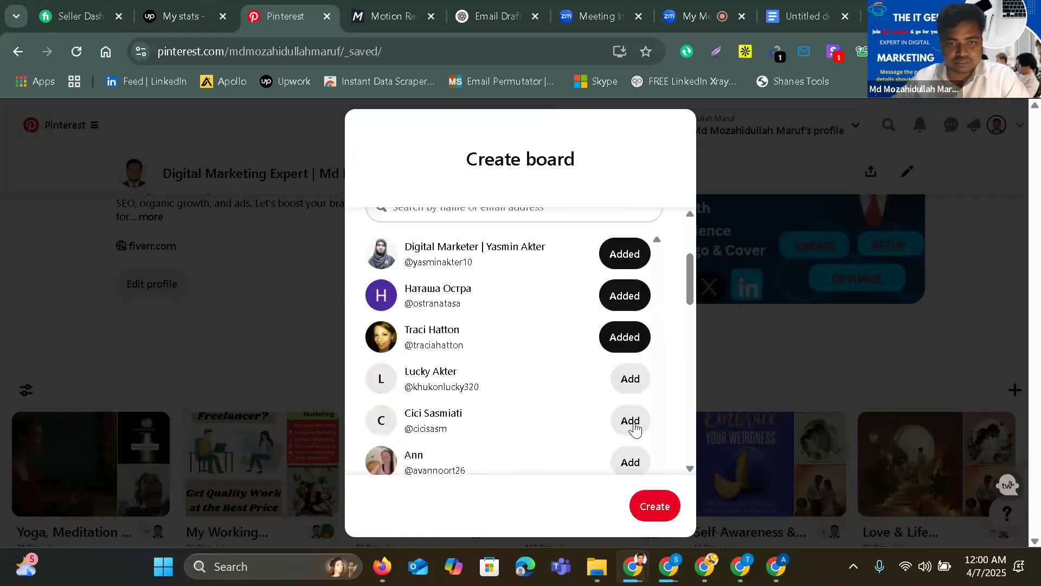
left_click(632, 380)
left_click(638, 428)
left_click(629, 461)
scroll(628, 457, "down", 2)
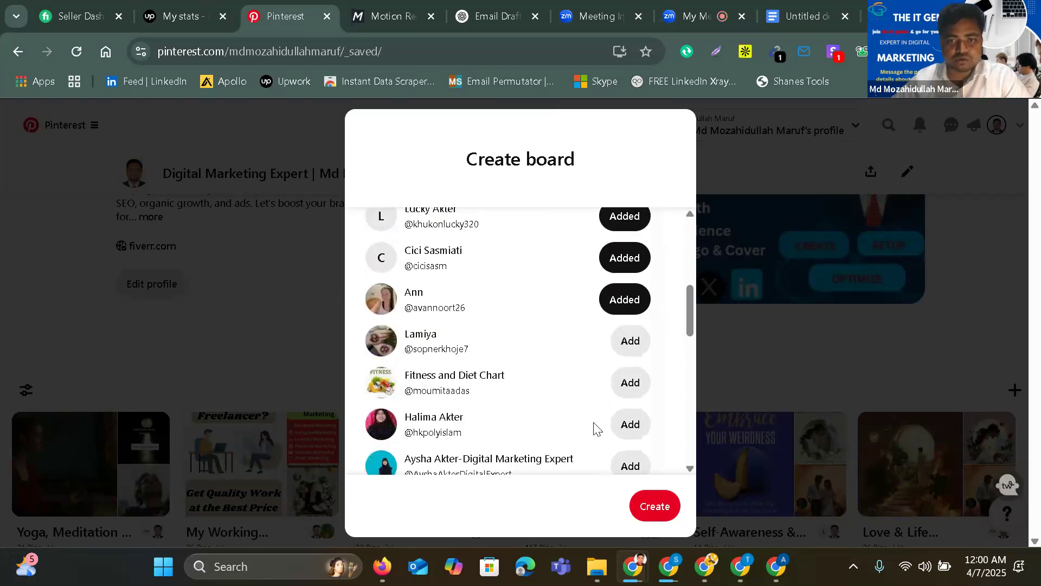
left_click(629, 346)
left_click(628, 384)
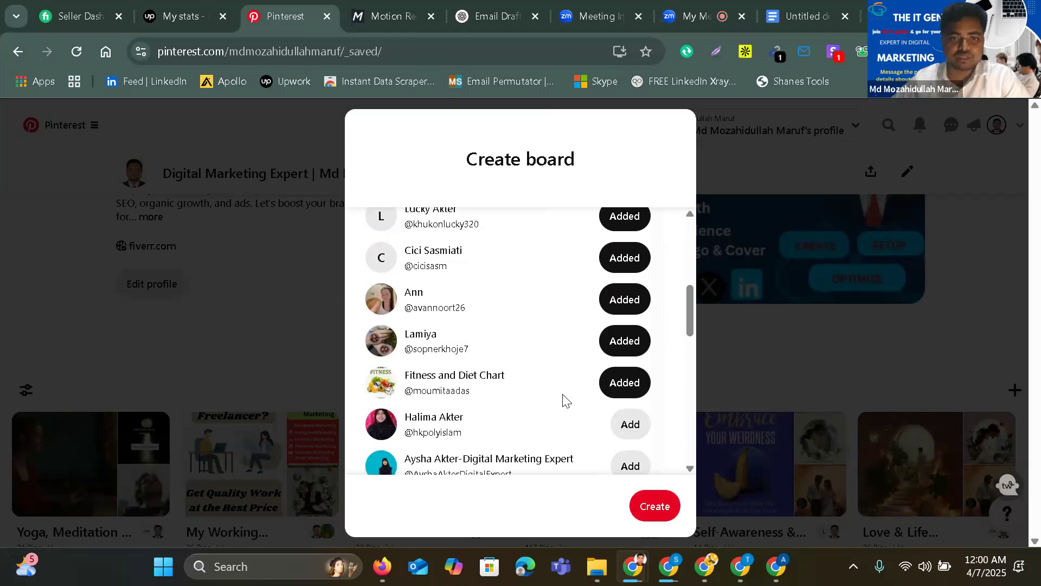
Create the Home Decor Ideas board and finish without saving any of the suggested Pins.
scroll(482, 365, "up", 4)
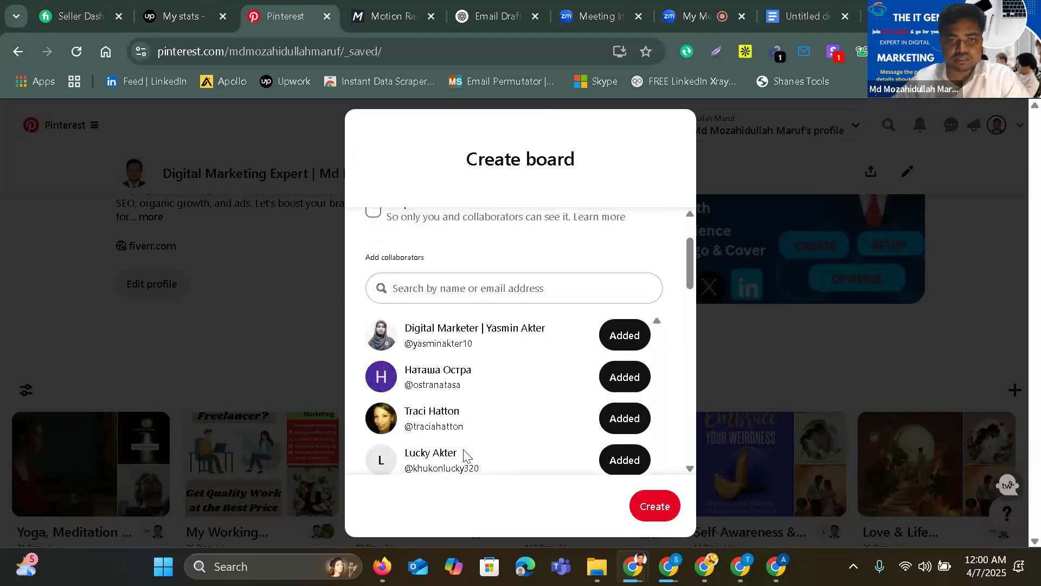
scroll(530, 380, "up", 2)
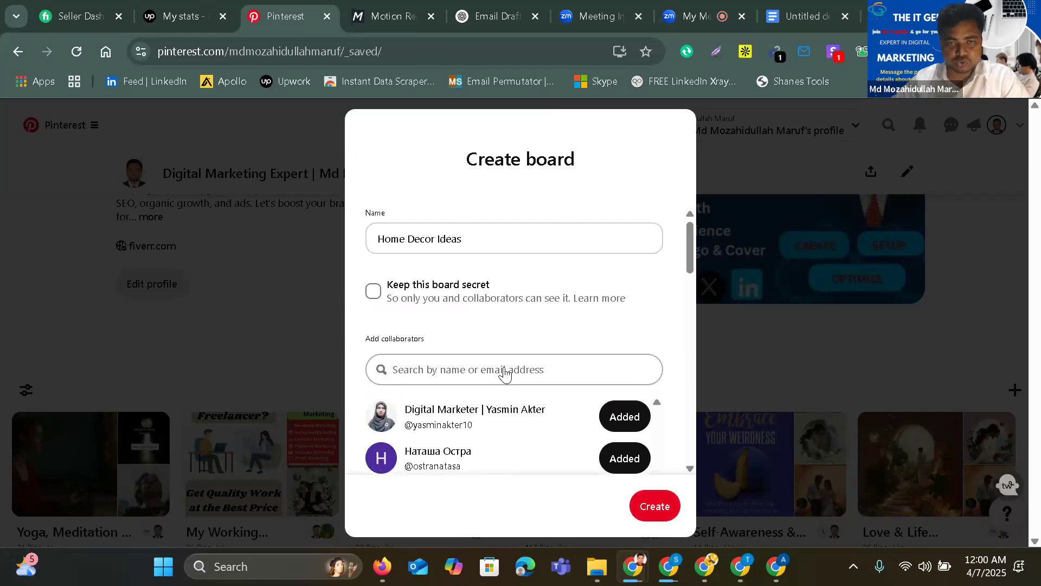
left_click(661, 510)
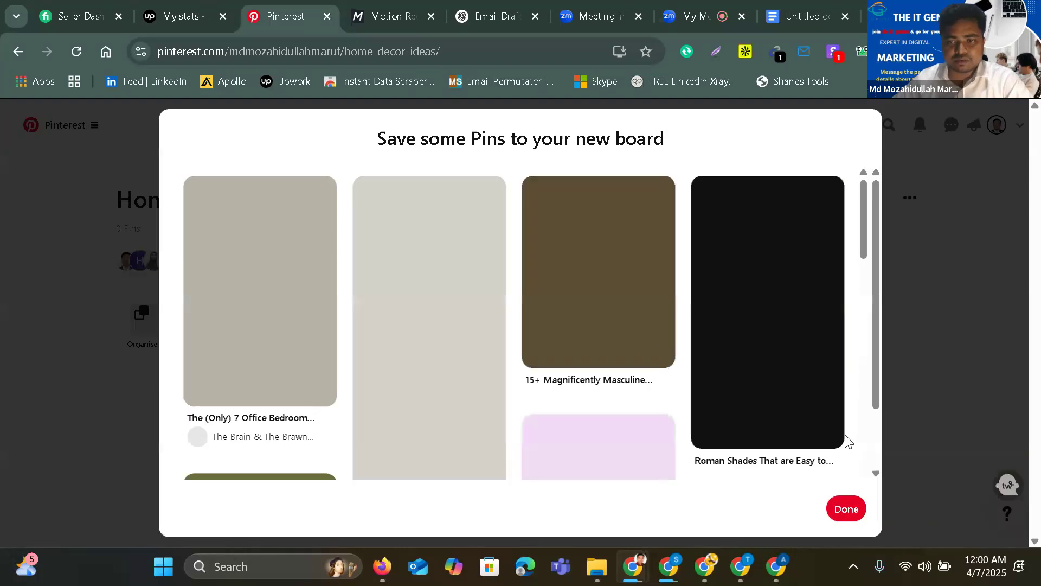
left_click(847, 523)
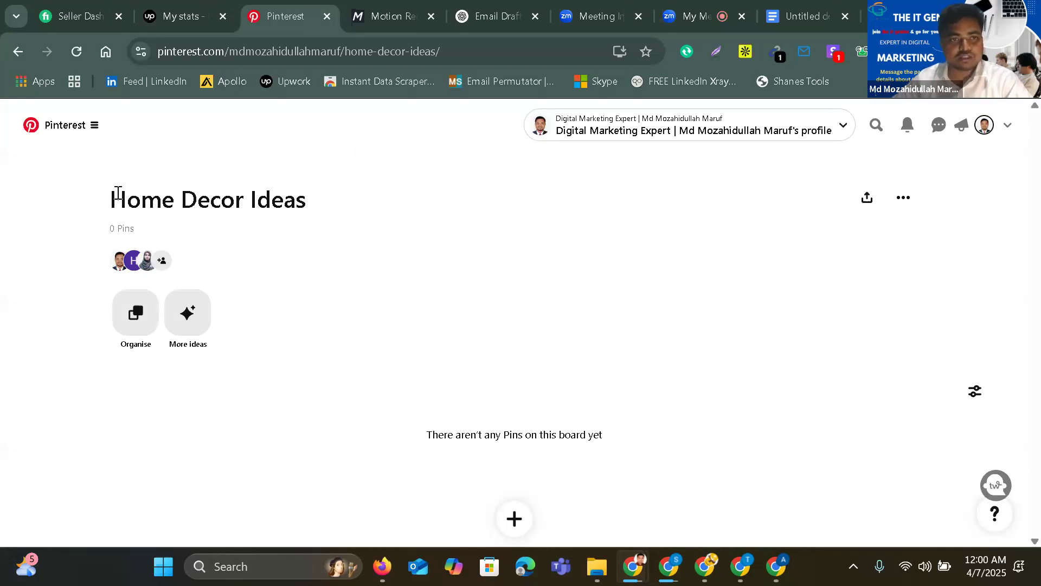
left_click_drag(116, 195, 332, 206)
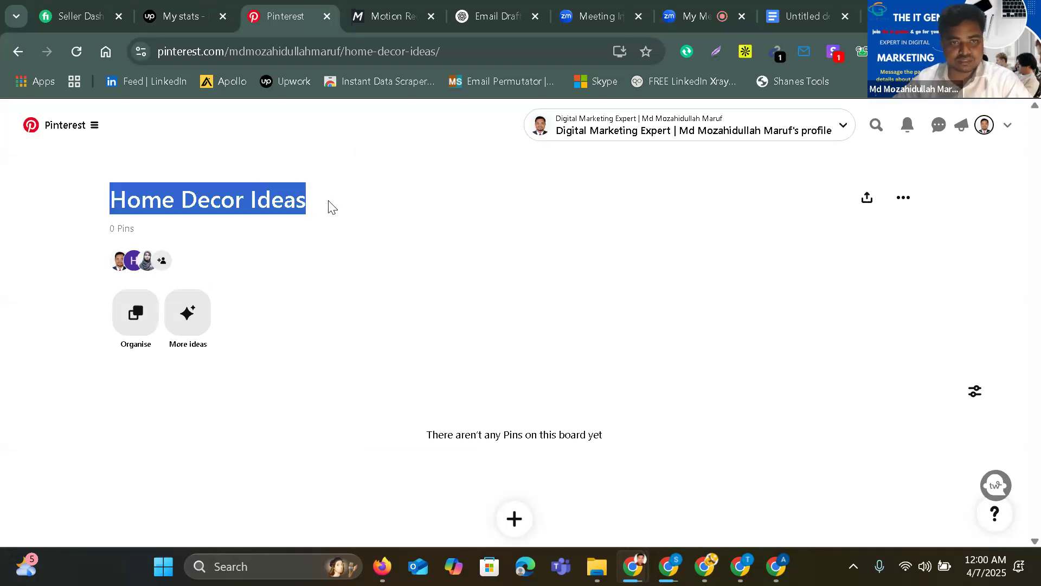
Return to the profile's saved boards and open the Home Decor Ideas board for editing.
left_click(985, 125)
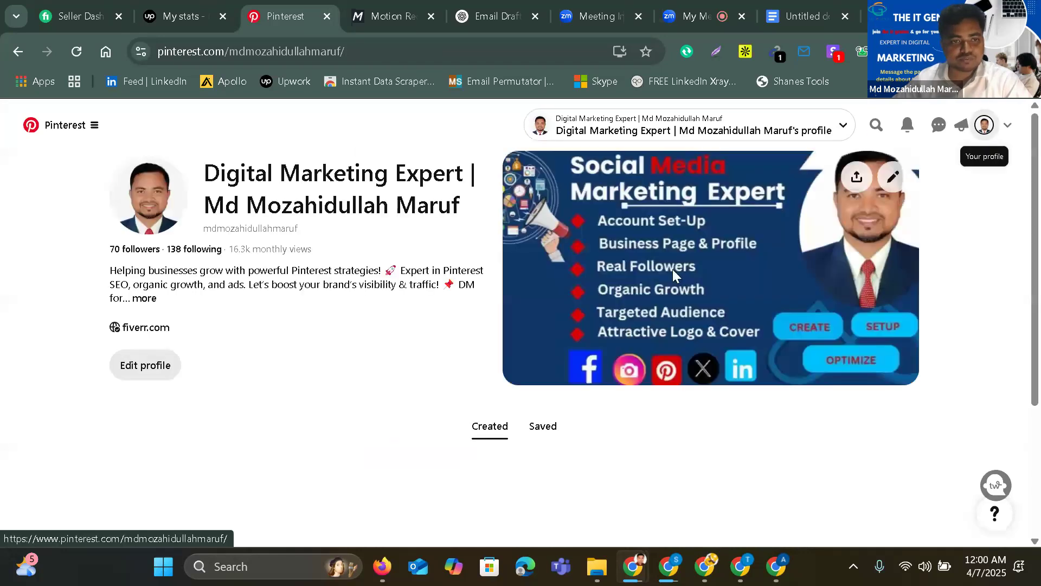
left_click(547, 430)
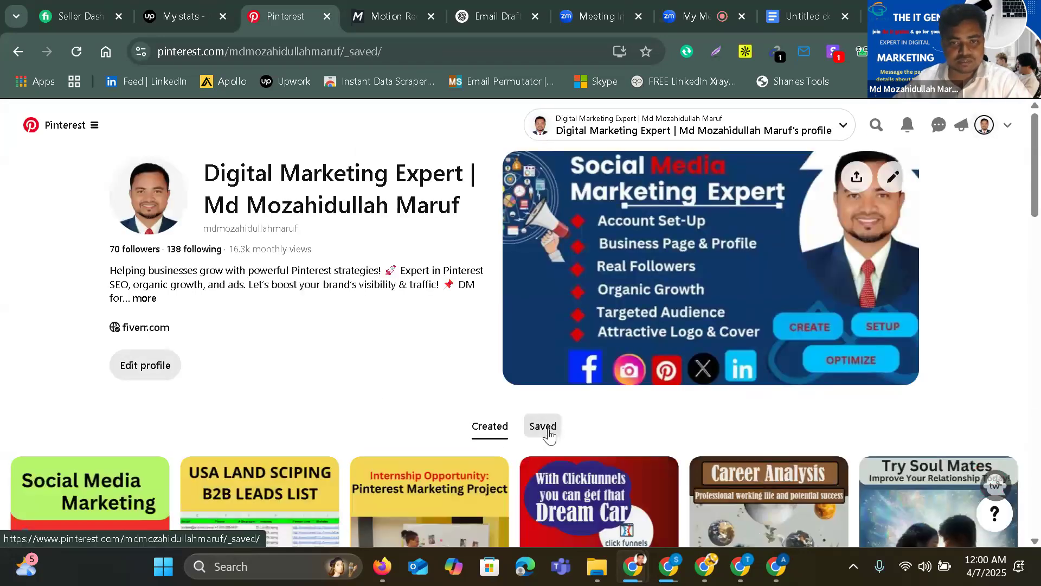
scroll(294, 391, "down", 2)
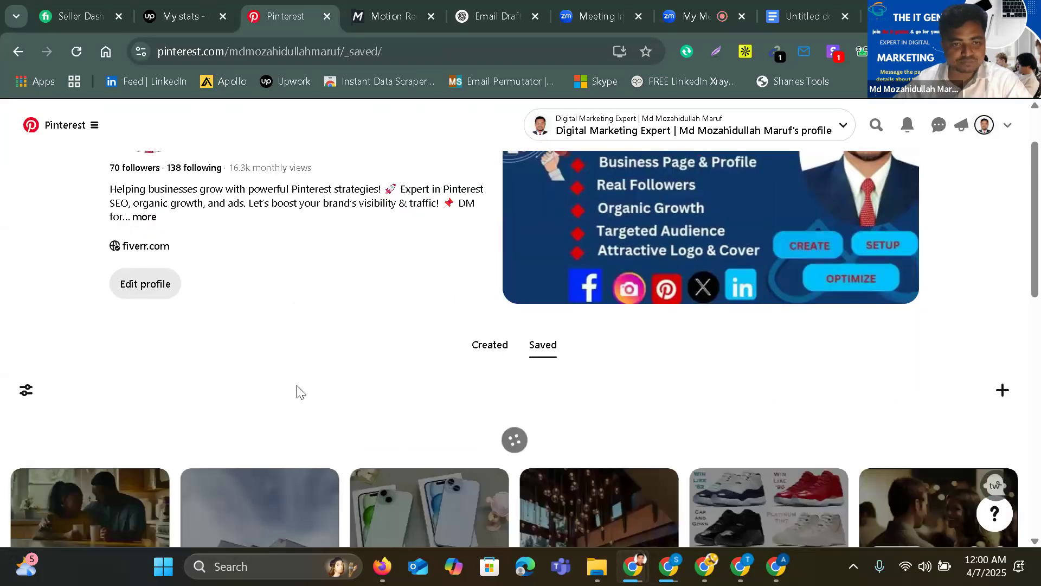
scroll(272, 406, "down", 4)
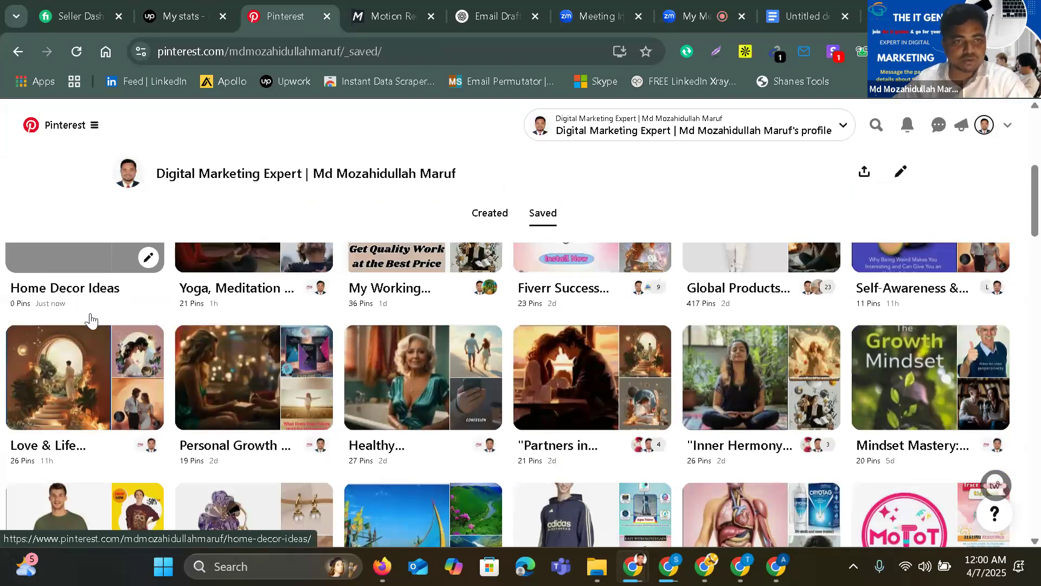
scroll(90, 320, "up", 1)
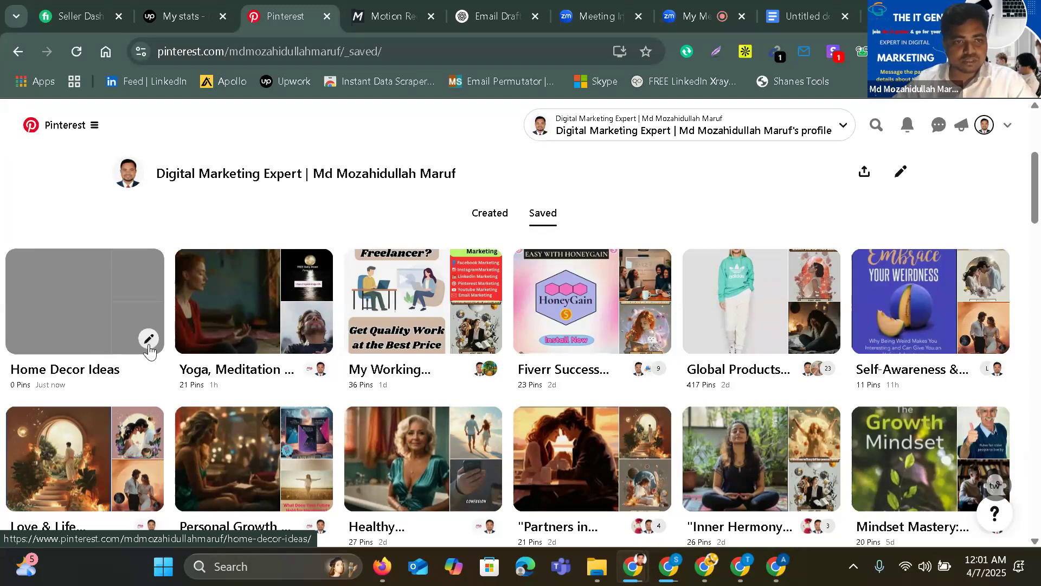
left_click(148, 340)
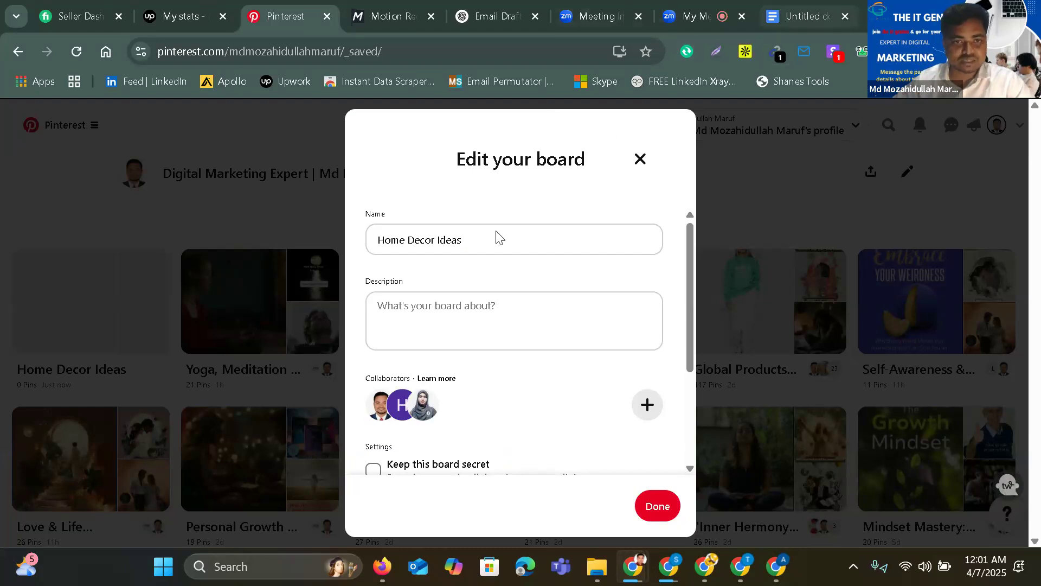
Copy the paragraph starting "Discover beautiful and budget-friendly home decor ideas" from the Google Docs document into the board's description.
key("ctrl+9")
left_click_drag(325, 315, 409, 355)
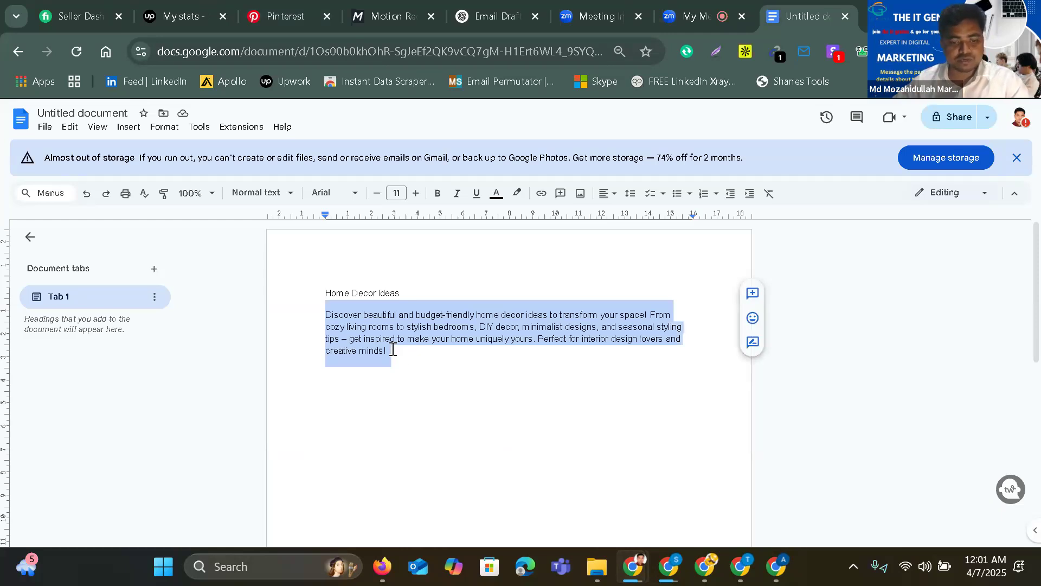
left_click(269, 17)
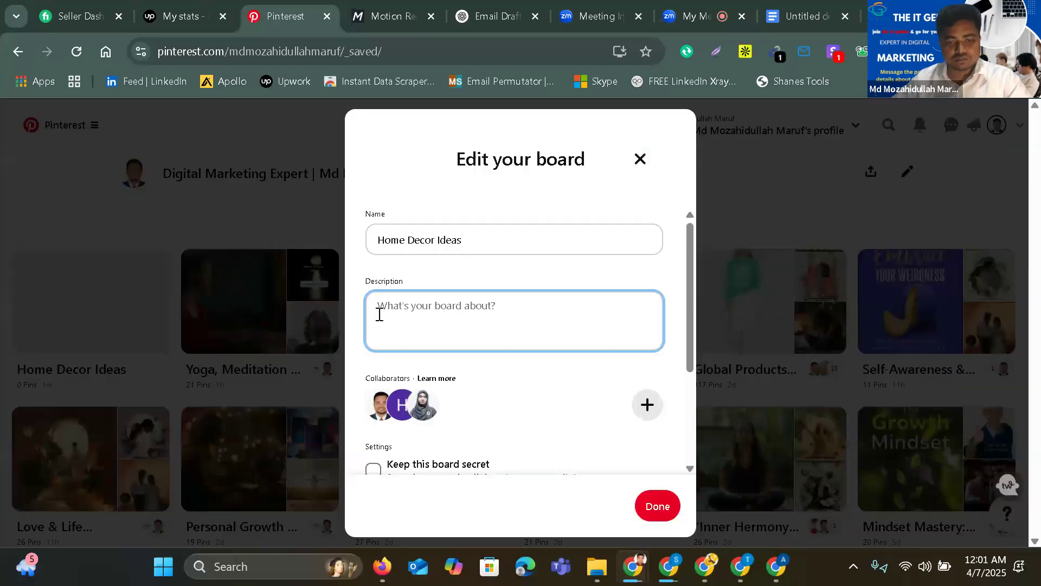
key("ctrl+v")
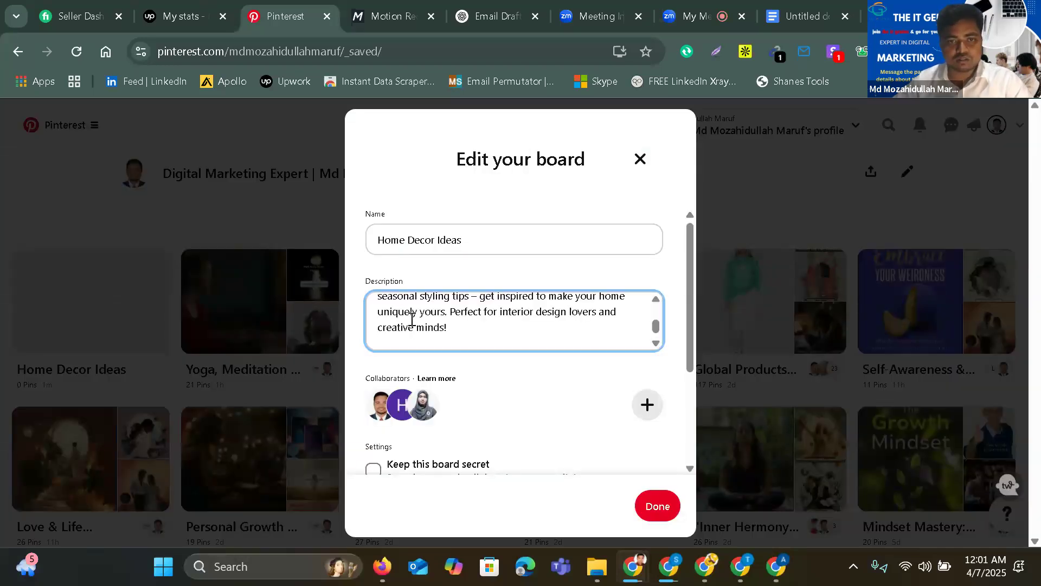
scroll(447, 320, "up", 1)
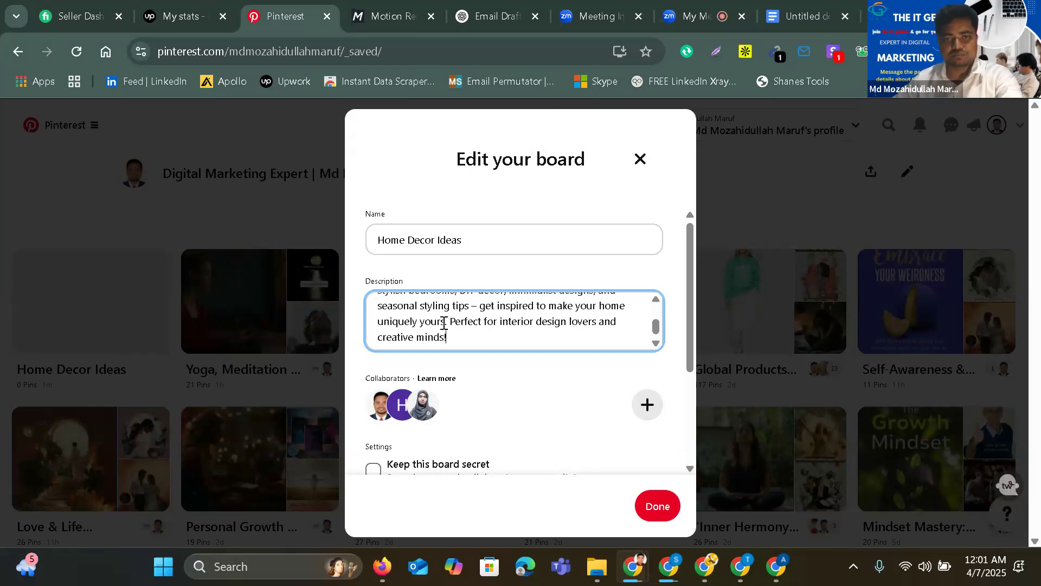
scroll(468, 335, "up", 5)
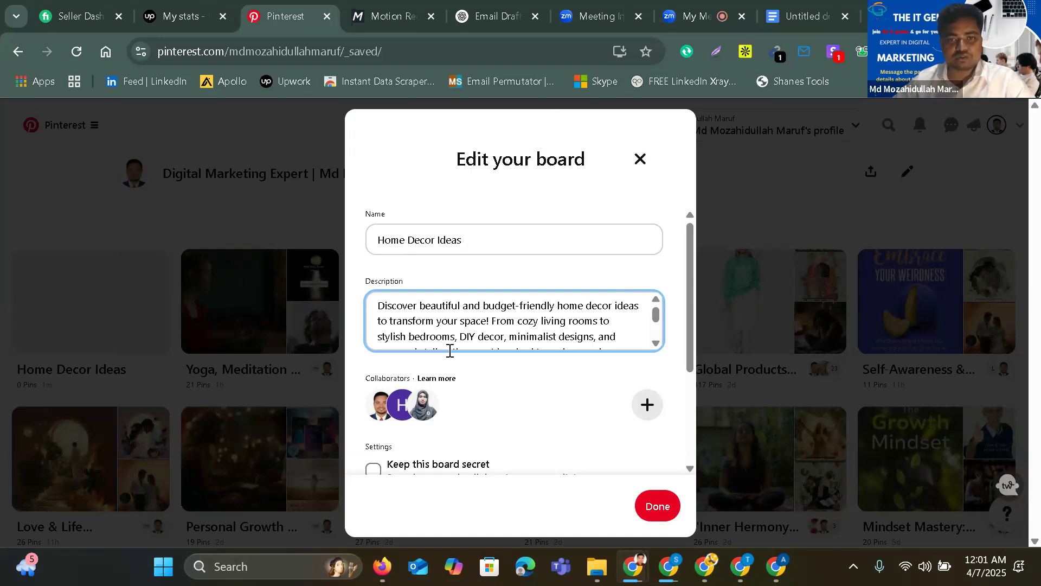
scroll(514, 345, "down", 1)
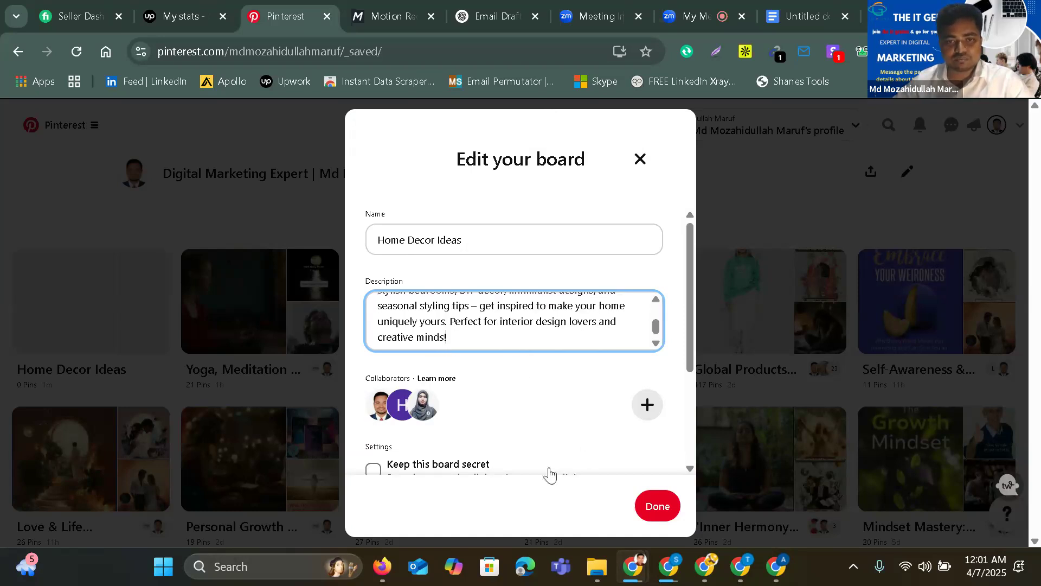
scroll(593, 475, "down", 2)
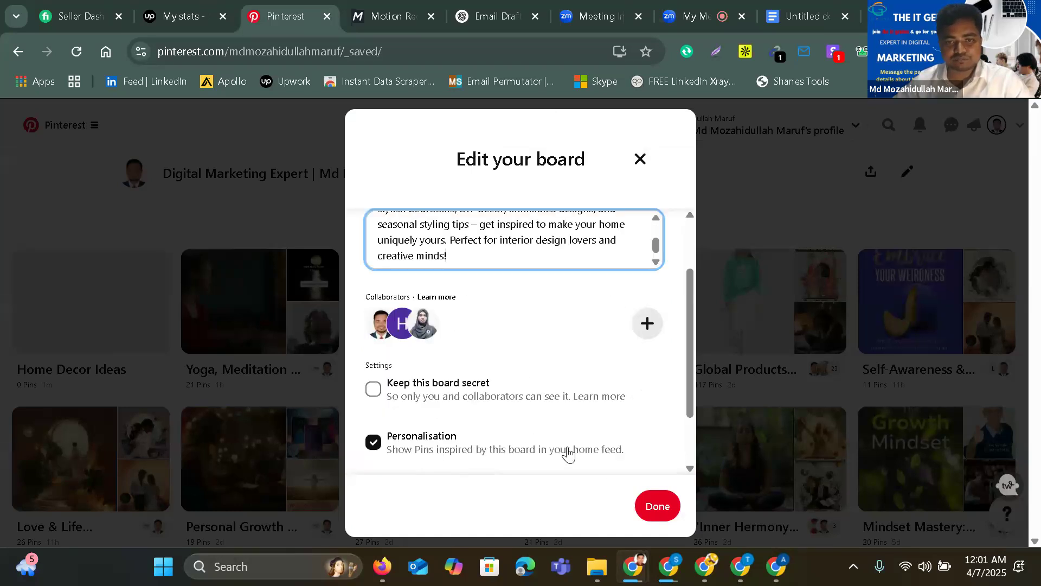
Save the edited details of the Home Decor Ideas board.
left_click(659, 506)
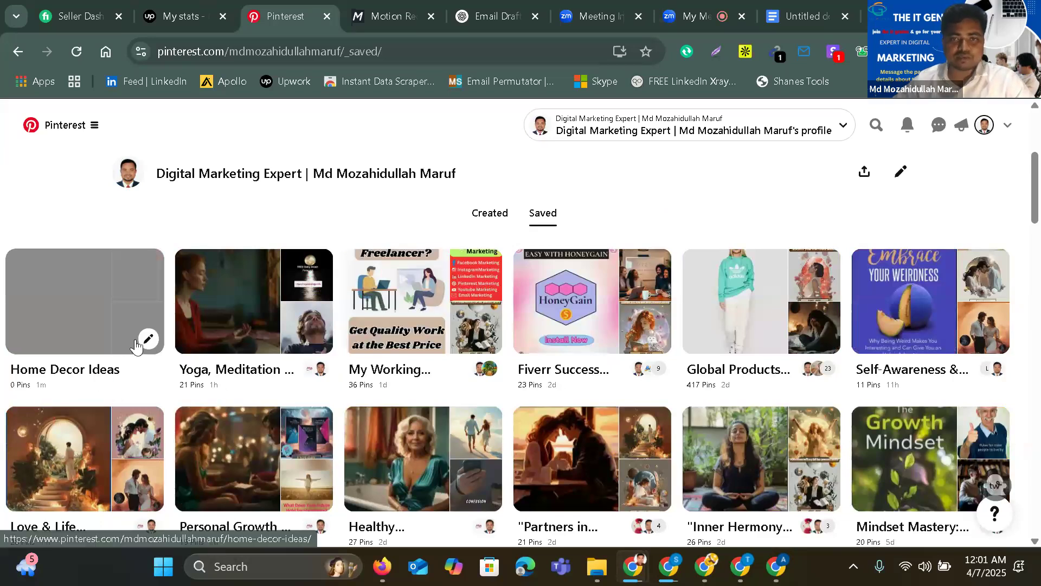
Open the blank Pin creation page from the profile's saved boards, and return to the profile page.
scroll(209, 396, "up", 3)
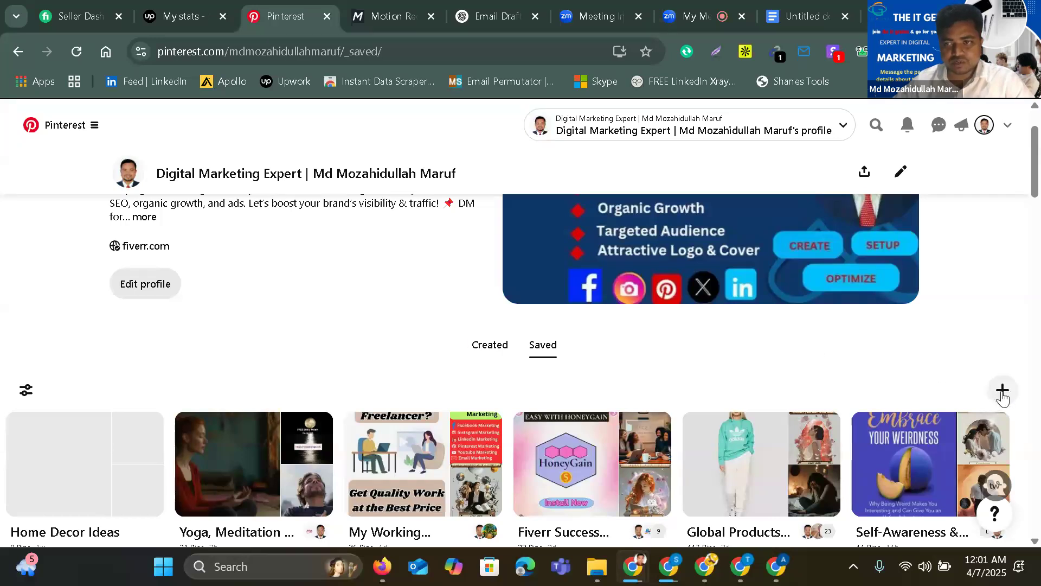
left_click(1003, 398)
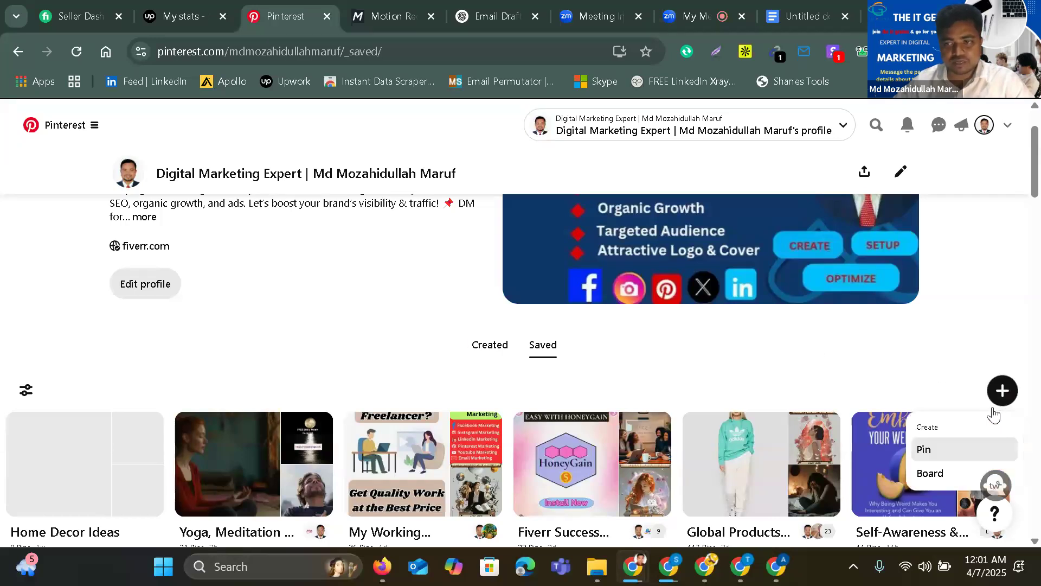
left_click(928, 449)
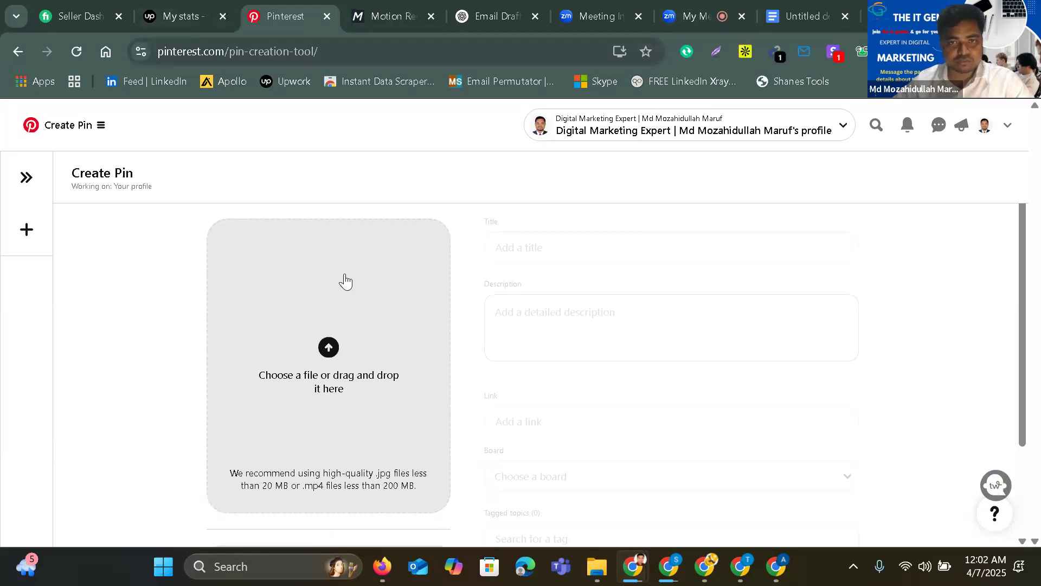
left_click(980, 133)
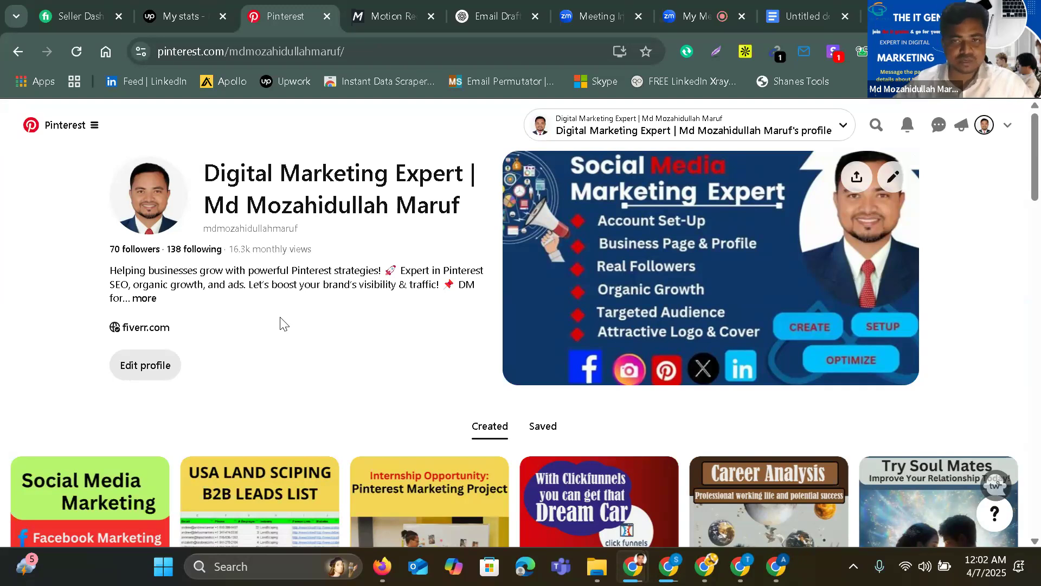
left_click(682, 16)
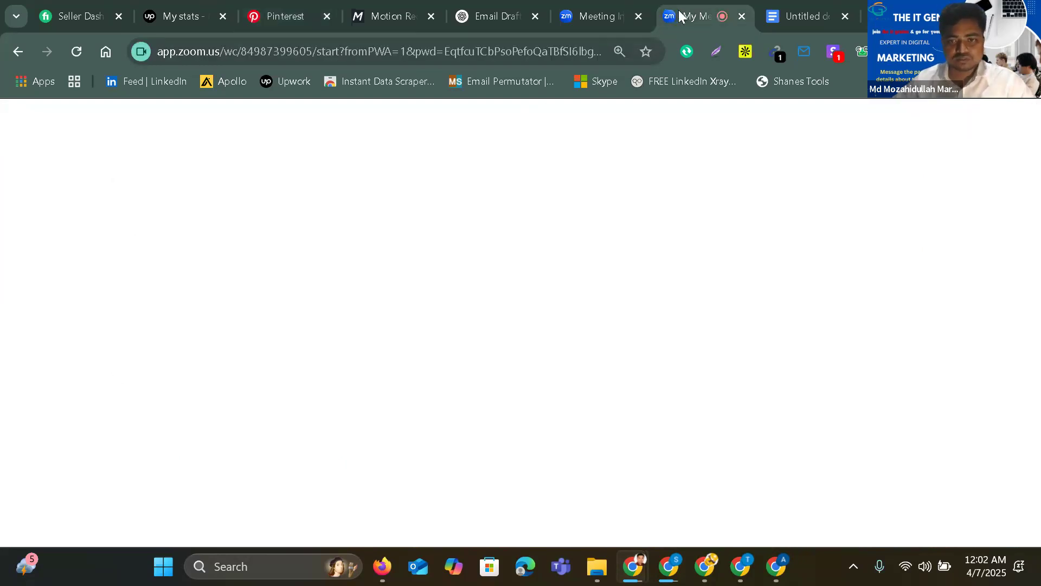